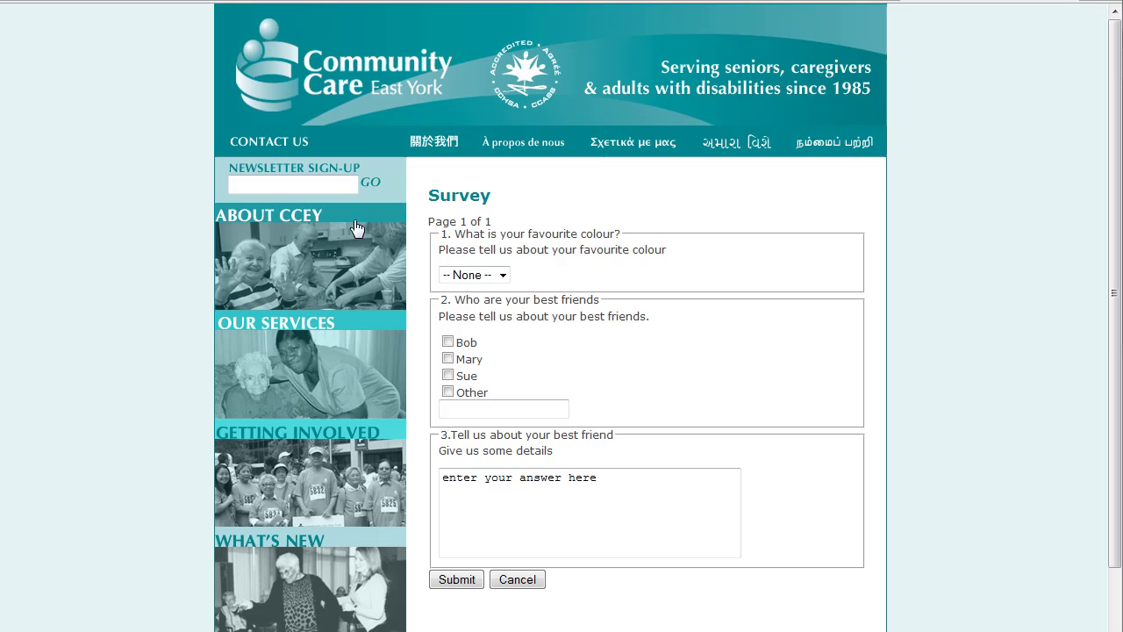
Open the favourite colour dropdown on the Survey page
{"action": "left_click", "coordinate": [504, 277]}
Answer red, tick Bob, replace the placeholder with 'he has a nice house', and submit the survey
{"action": "left_click", "coordinate": [482, 307]}
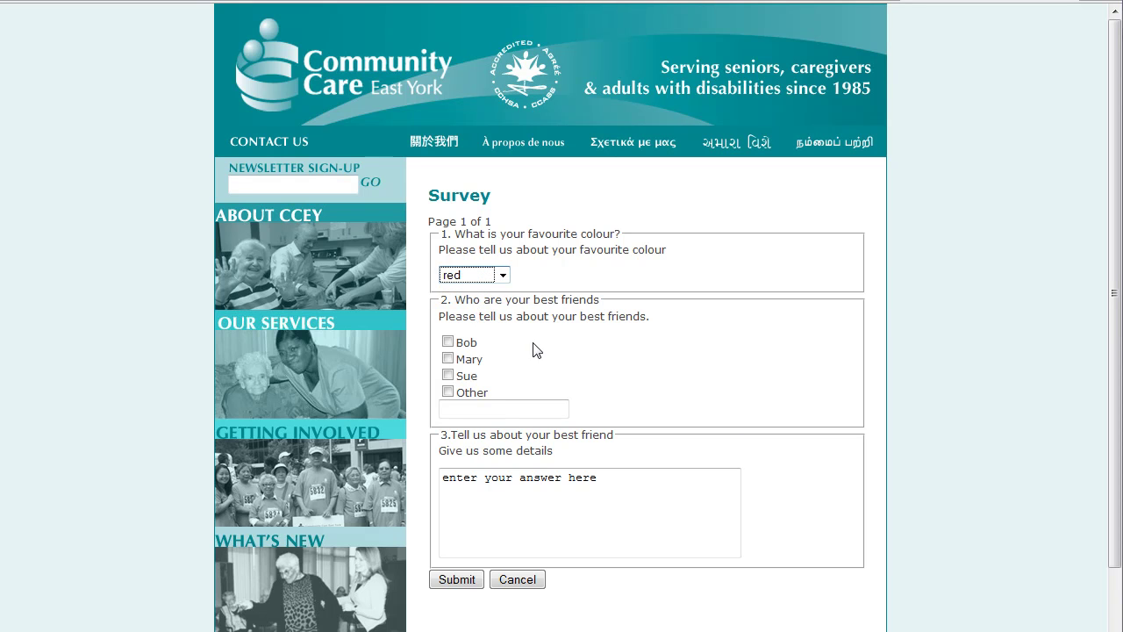
{"action": "left_click", "coordinate": [449, 344]}
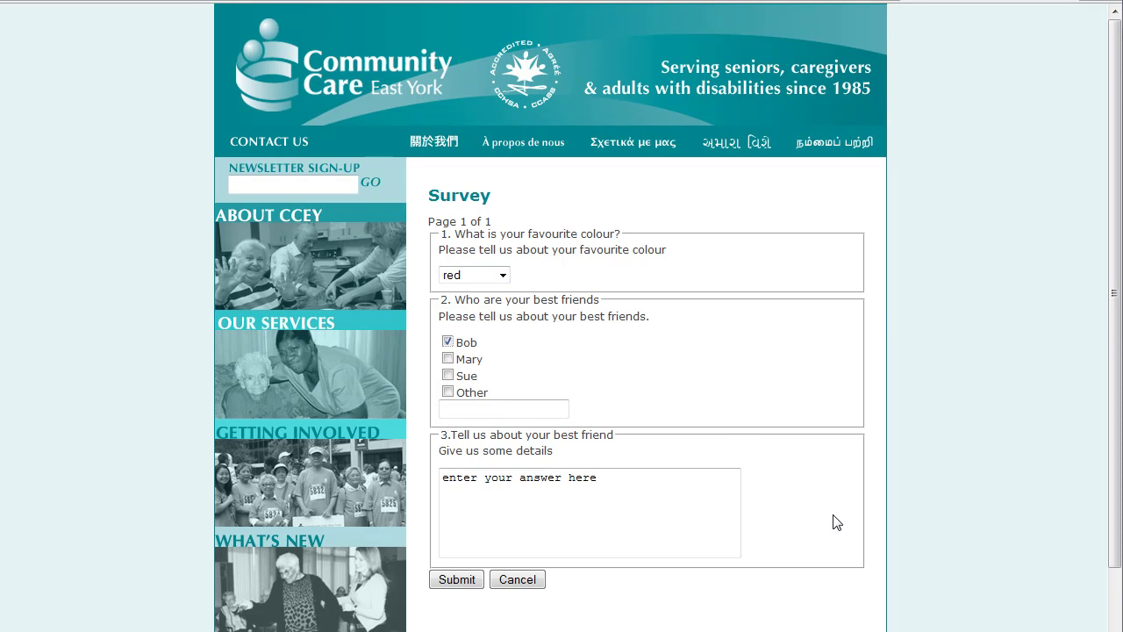
{"action": "left_click", "coordinate": [629, 519]}
{"action": "key", "text": "ctrl+a"}
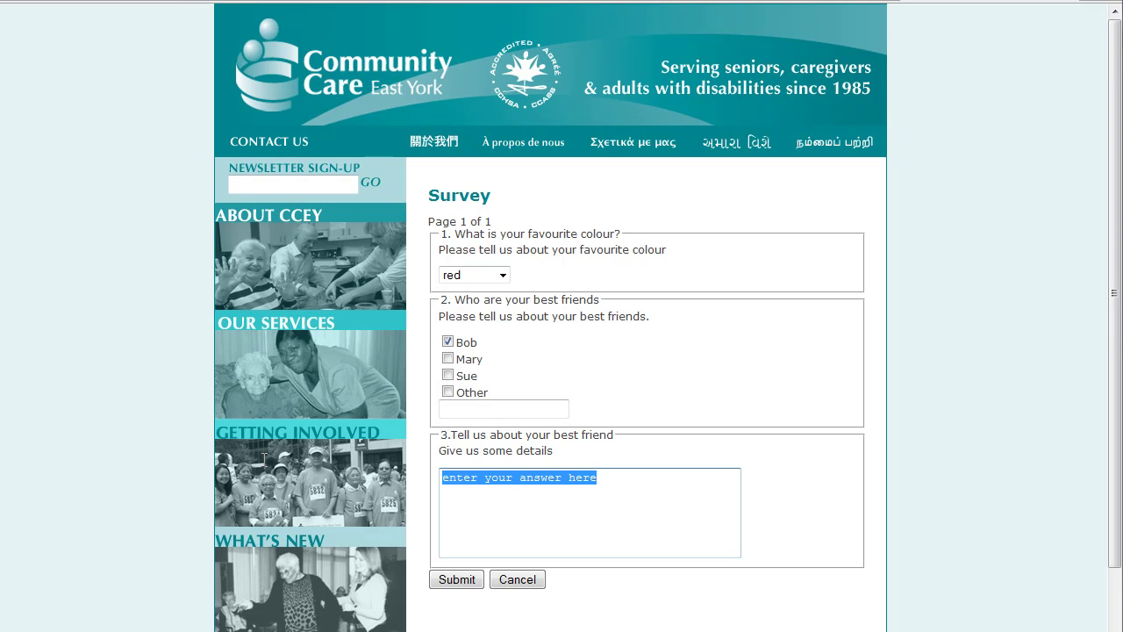
{"action": "type", "text": "he has a nice house"}
{"action": "left_click", "coordinate": [472, 583]}
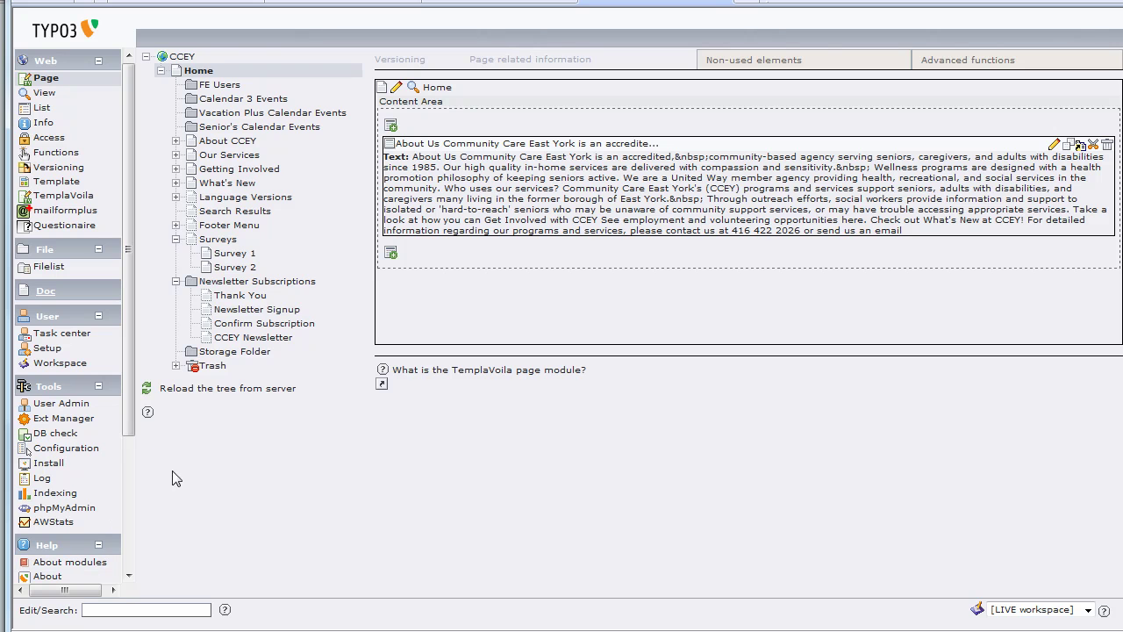
Select Survey 1 in the page tree and show its Questionnaire results overview
{"action": "left_click", "coordinate": [230, 254]}
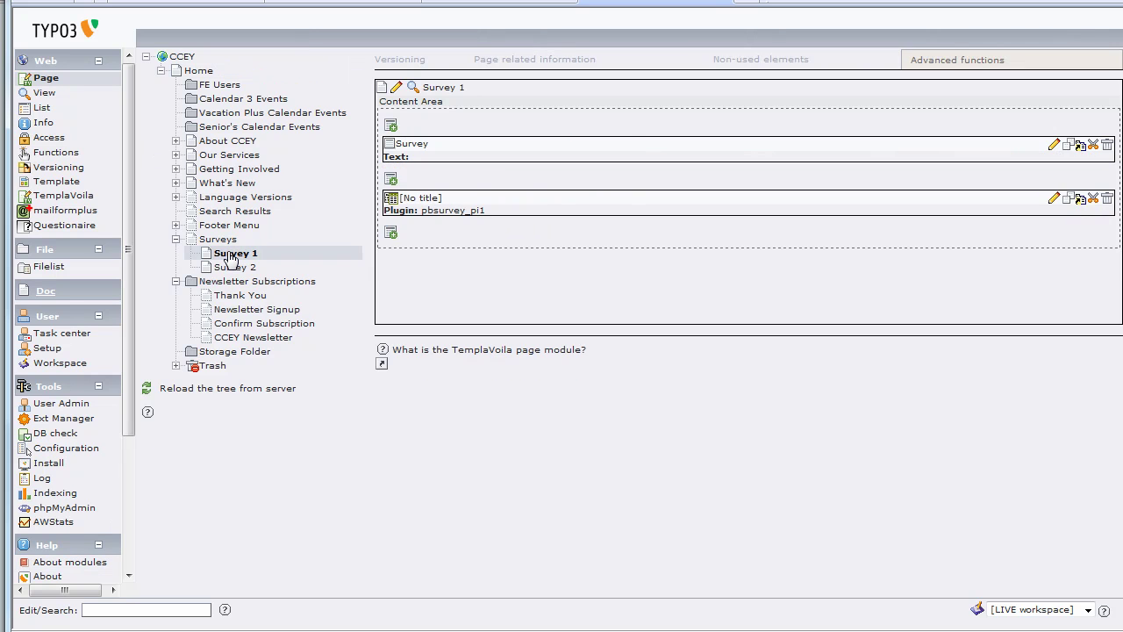
{"action": "left_click", "coordinate": [56, 230]}
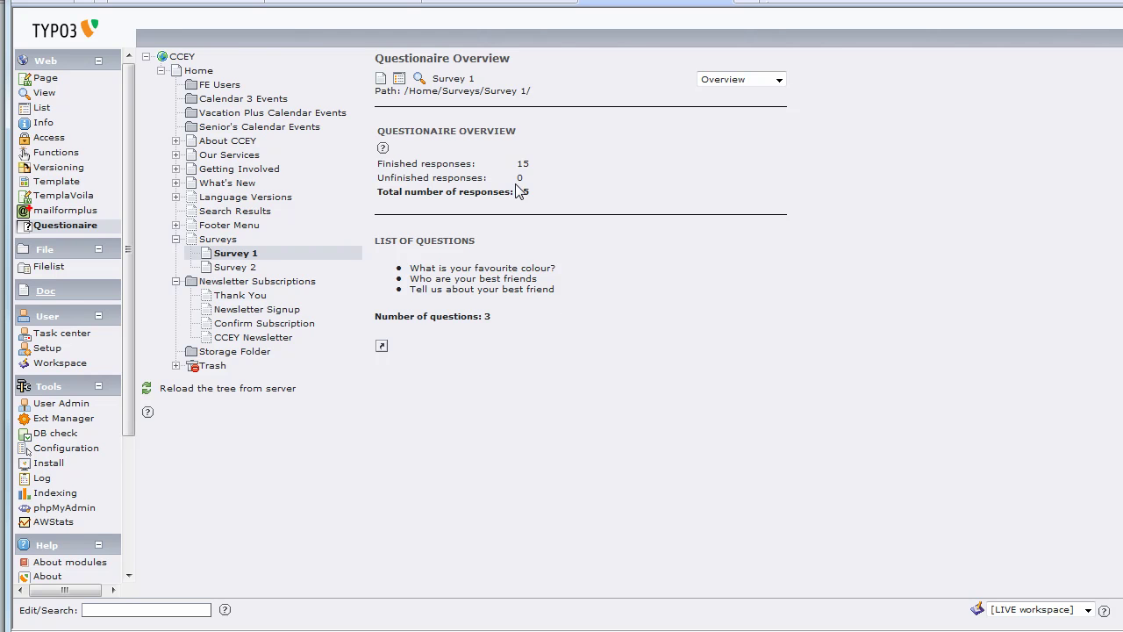
{"action": "left_click", "coordinate": [780, 80]}
Switch Survey 1 to the Export results view and review the row export options
{"action": "left_click", "coordinate": [767, 101]}
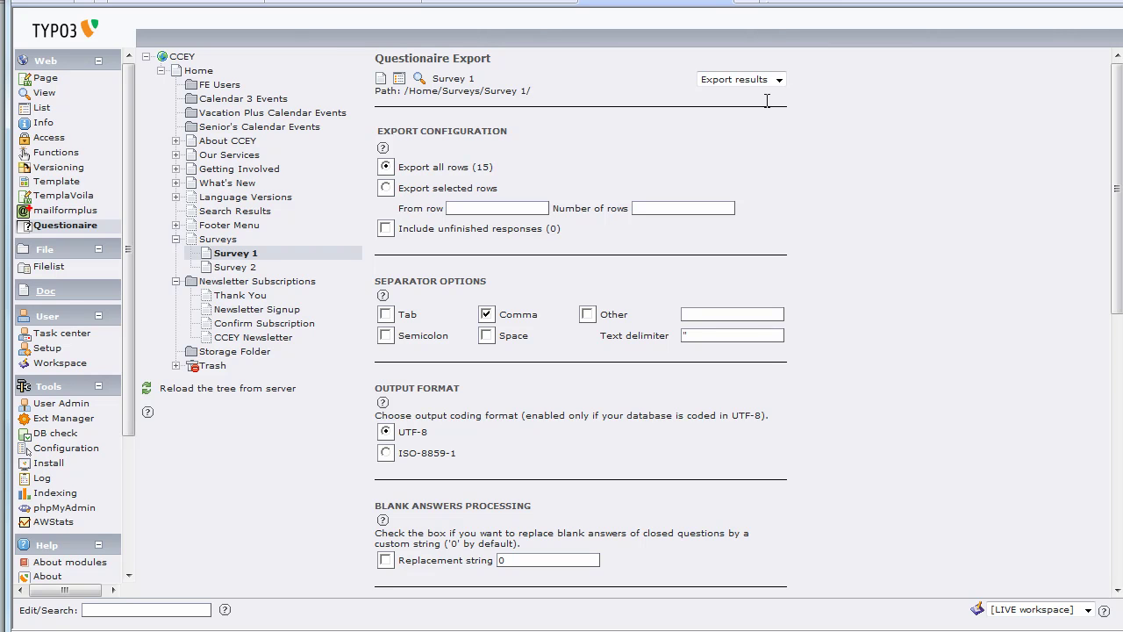
{"action": "left_click_drag", "start_coordinate": [1118, 158], "coordinate": [1103, 131]}
{"action": "left_click_drag", "start_coordinate": [400, 168], "coordinate": [496, 169]}
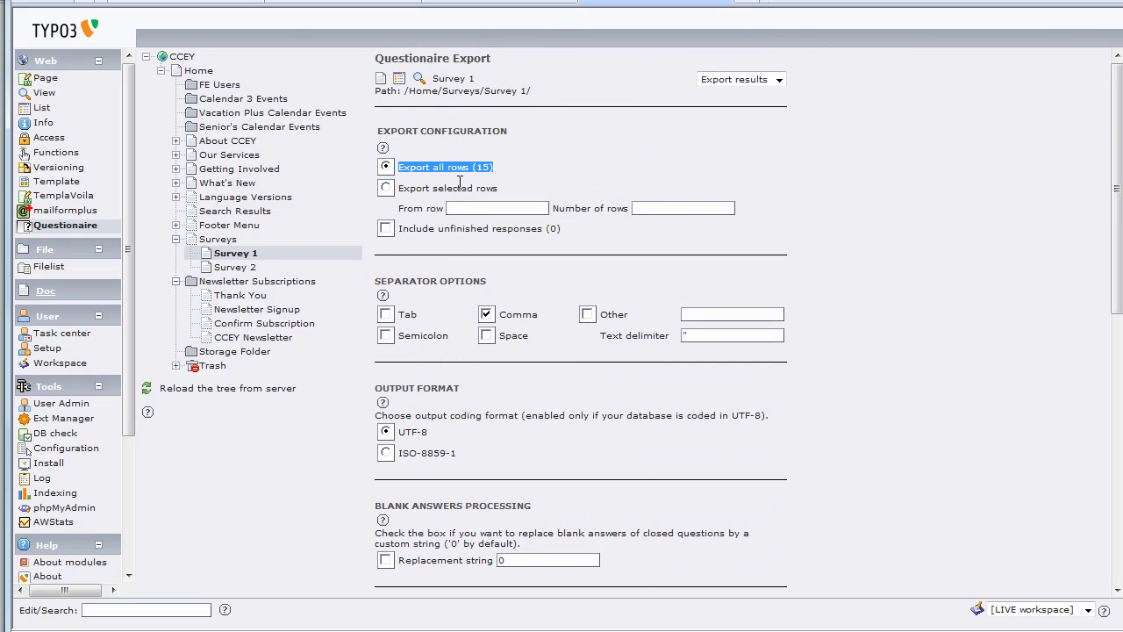
{"action": "left_click_drag", "start_coordinate": [431, 188], "coordinate": [509, 186]}
Try exporting selected rows from 0 with 5 rows, then revert to exporting all rows
{"action": "left_click", "coordinate": [487, 212]}
{"action": "type", "text": "0"}
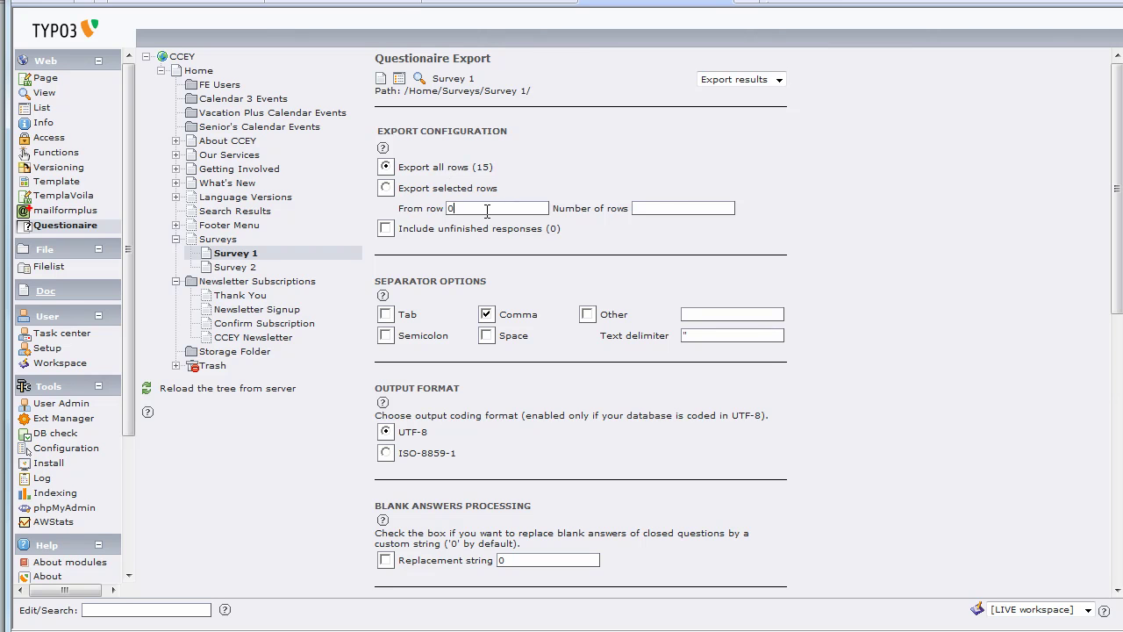
{"action": "left_click", "coordinate": [664, 203]}
{"action": "type", "text": "5"}
{"action": "left_click", "coordinate": [393, 193]}
{"action": "left_click", "coordinate": [388, 169]}
{"action": "left_click", "coordinate": [671, 208]}
{"action": "key", "text": "BackSpace"}
{"action": "scroll", "coordinate": [769, 326], "scroll_direction": "down", "scroll_amount": 4}
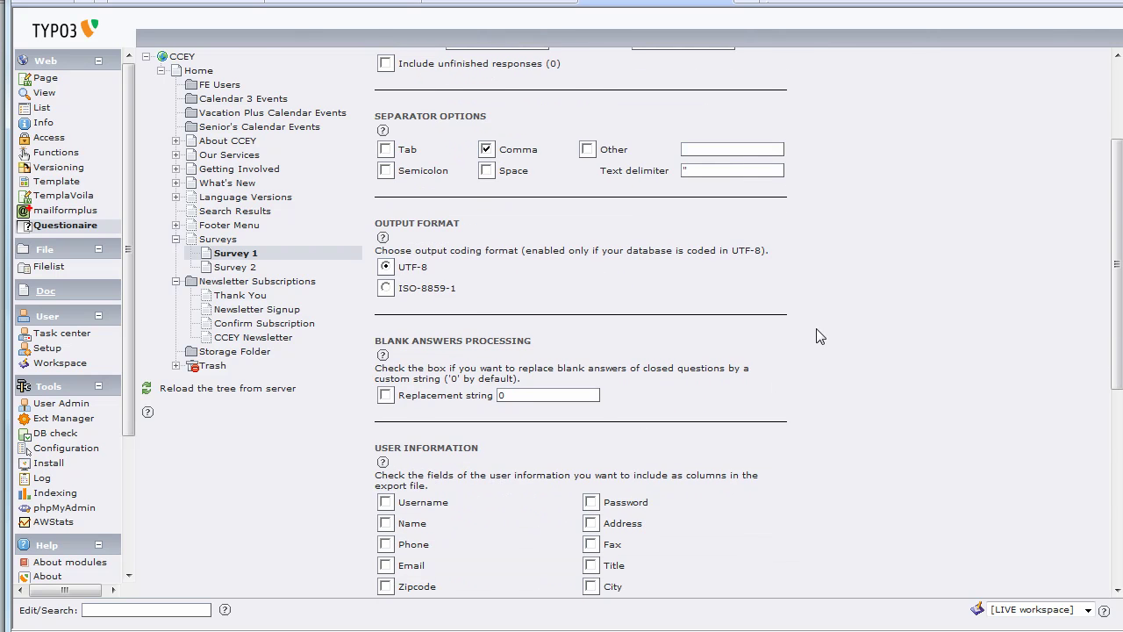
Save the export as res_Survey1_181209-1536.csv and open it in Excel
{"action": "scroll", "coordinate": [816, 338], "scroll_direction": "down", "scroll_amount": 6}
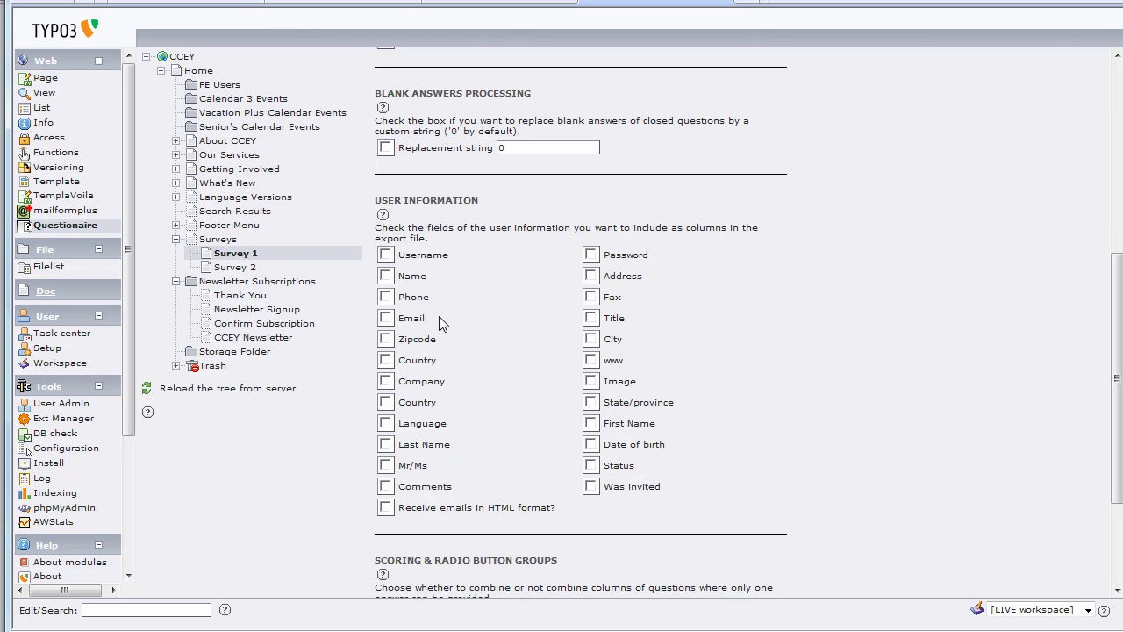
{"action": "scroll", "coordinate": [877, 272], "scroll_direction": "down", "scroll_amount": 4}
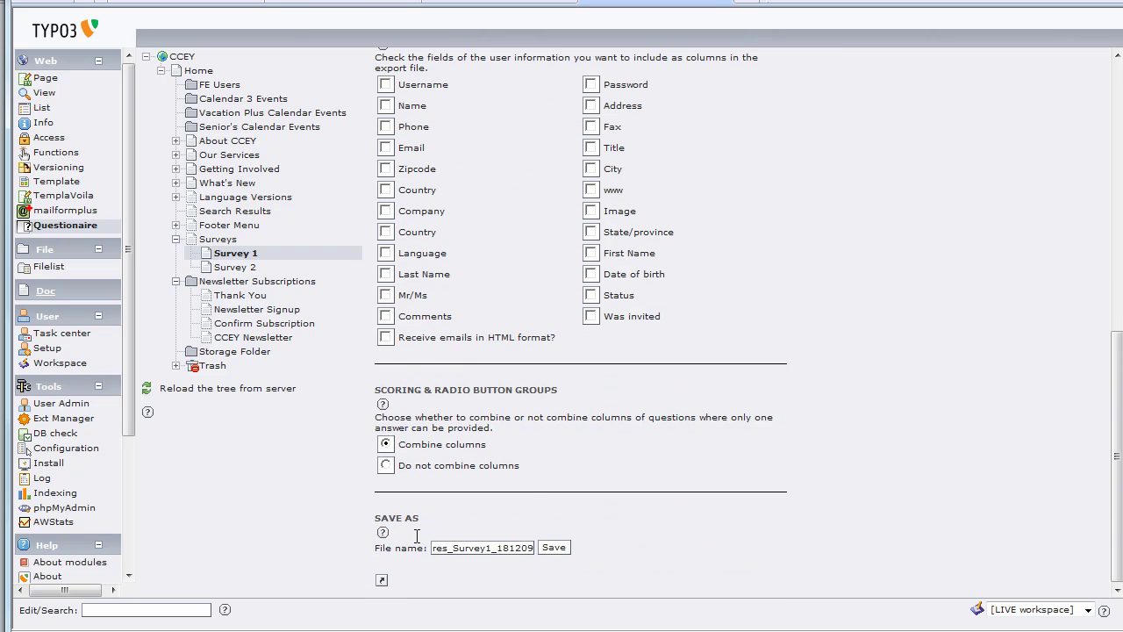
{"action": "left_click", "coordinate": [452, 549]}
{"action": "key", "text": "End"}
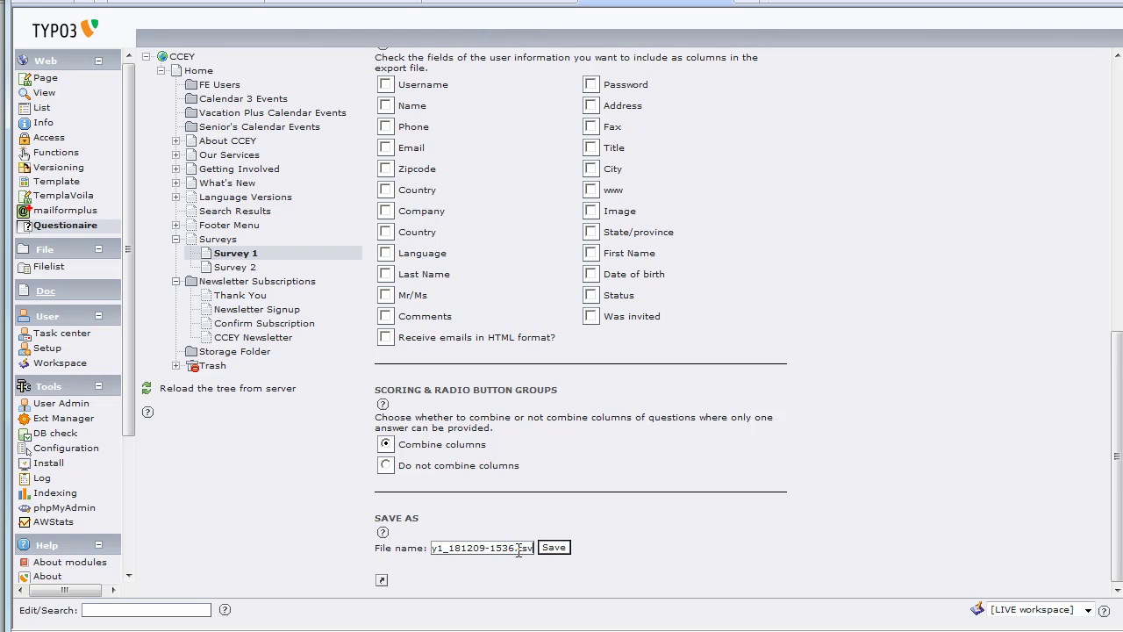
{"action": "key", "text": "Home"}
{"action": "left_click", "coordinate": [560, 547]}
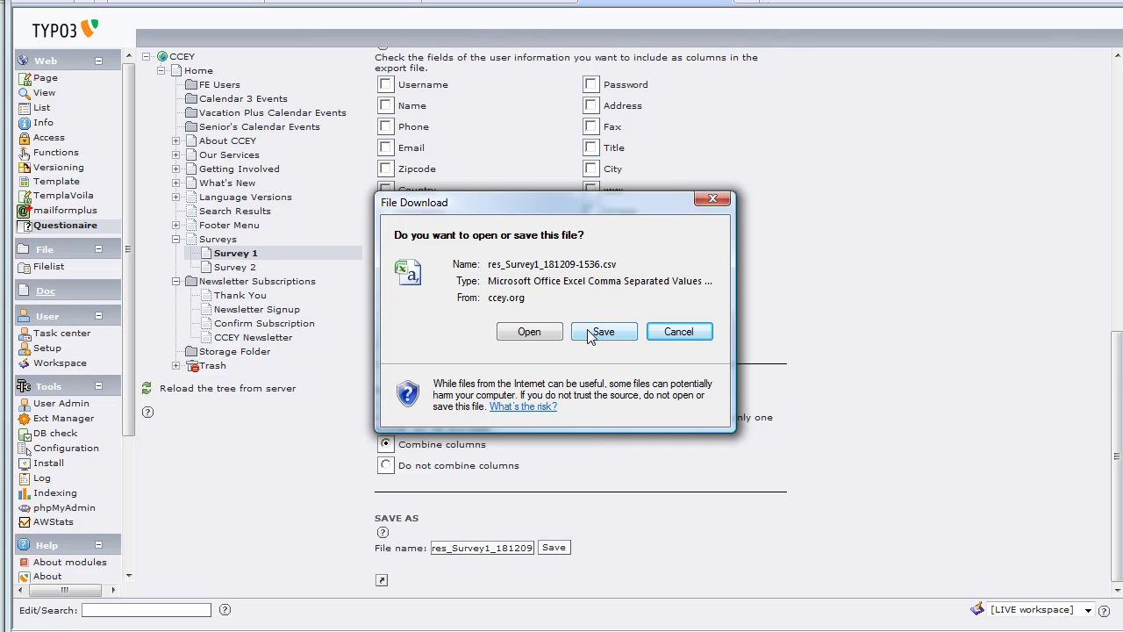
{"action": "left_click", "coordinate": [529, 332]}
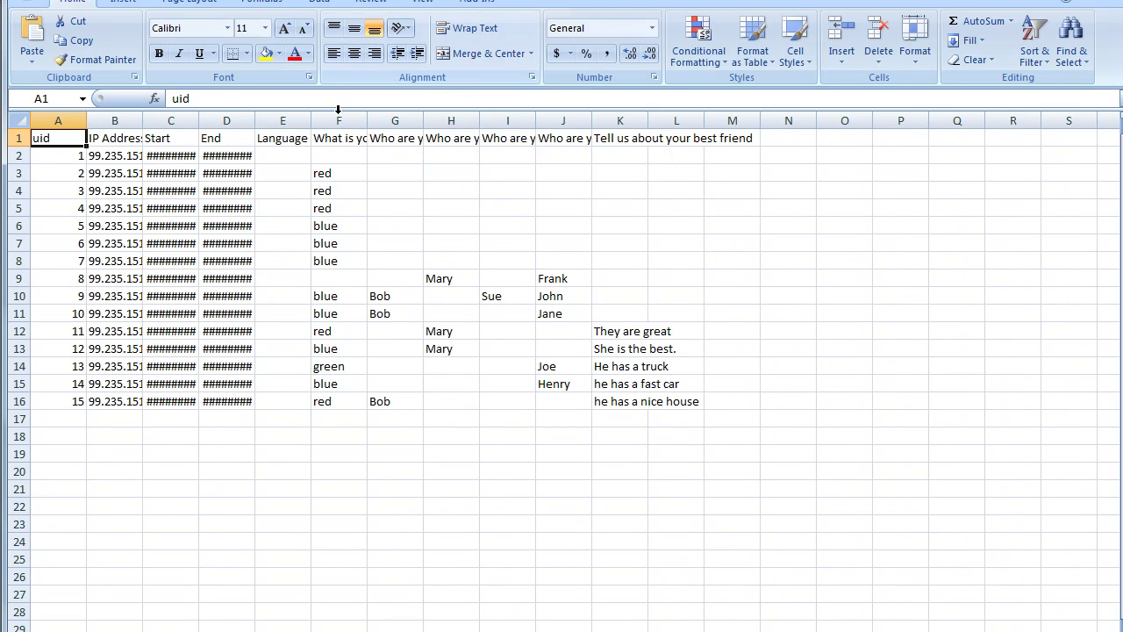
Widen columns C, D and B to show full start dates, end dates and IP addresses
{"action": "double_click", "coordinate": [198, 120]}
{"action": "left_click_drag", "start_coordinate": [292, 120], "coordinate": [341, 120]}
{"action": "left_click_drag", "start_coordinate": [150, 120], "coordinate": [179, 120]}
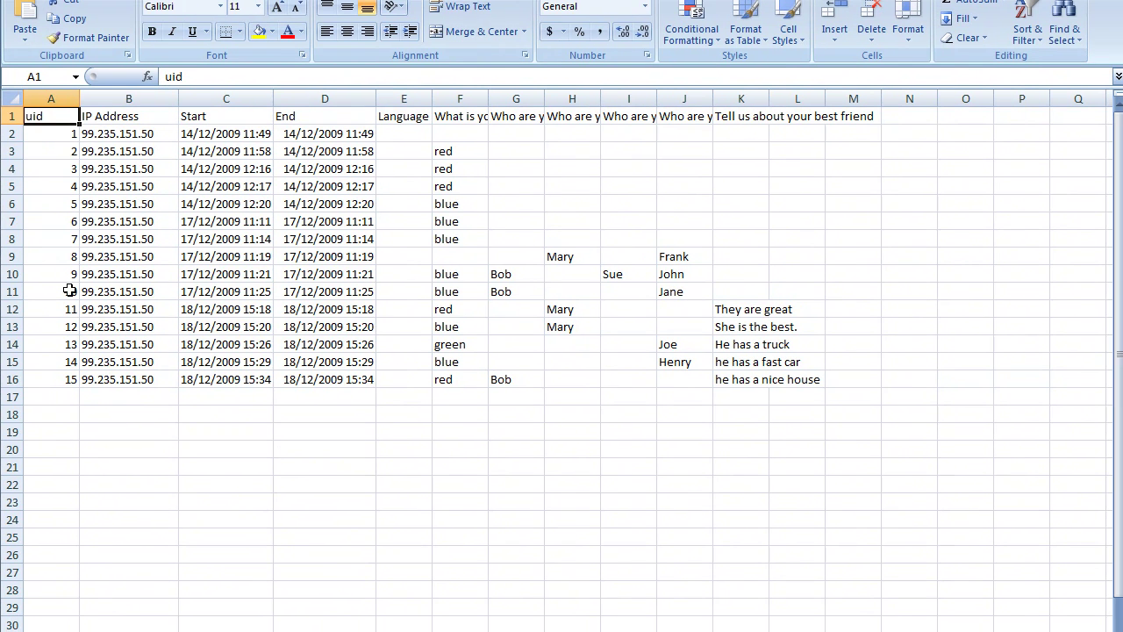
{"action": "left_click", "coordinate": [132, 133]}
{"action": "left_click", "coordinate": [132, 155]}
{"action": "left_click", "coordinate": [133, 166]}
{"action": "left_click", "coordinate": [131, 186]}
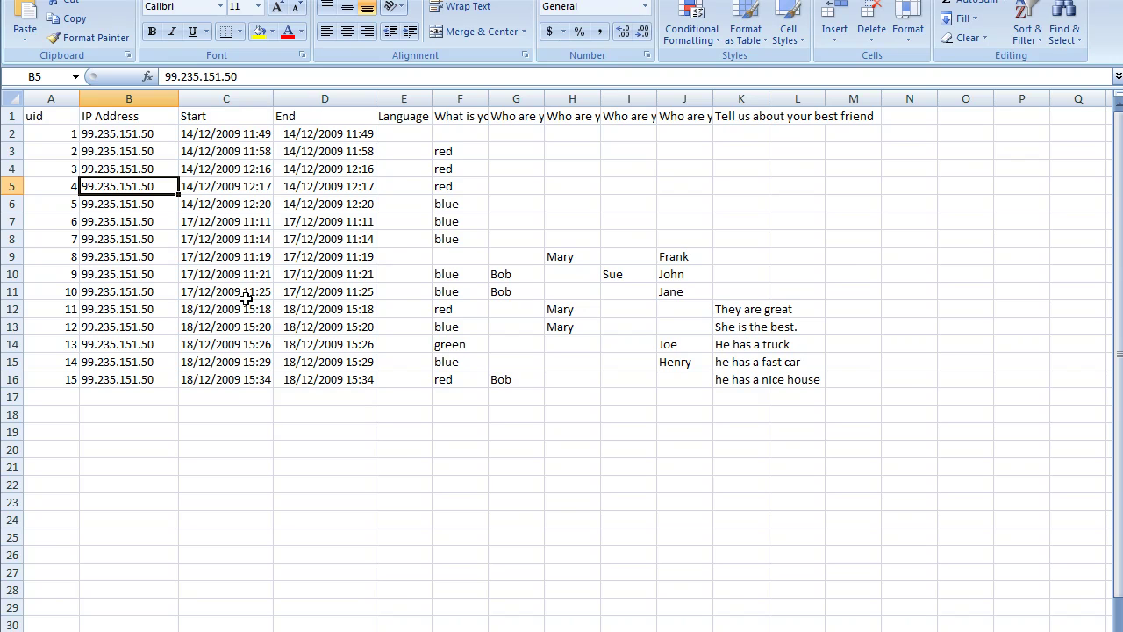
Widen colour column F and best-friend column K, then minimize Excel
{"action": "left_click_drag", "start_coordinate": [488, 98], "coordinate": [532, 98]}
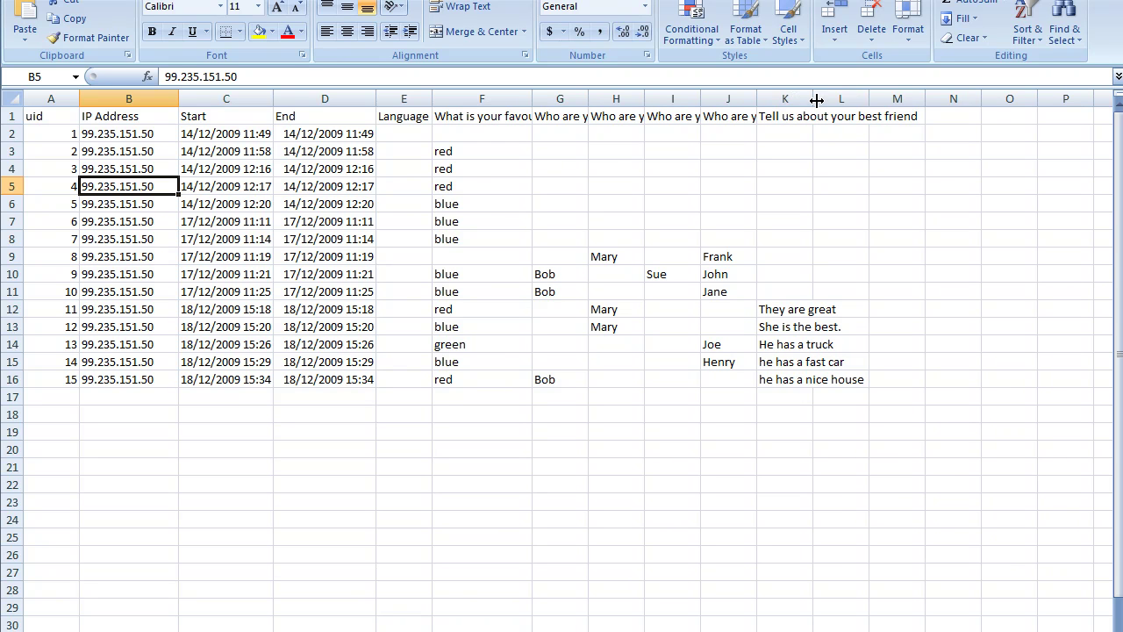
{"action": "left_click_drag", "start_coordinate": [814, 98], "coordinate": [893, 100]}
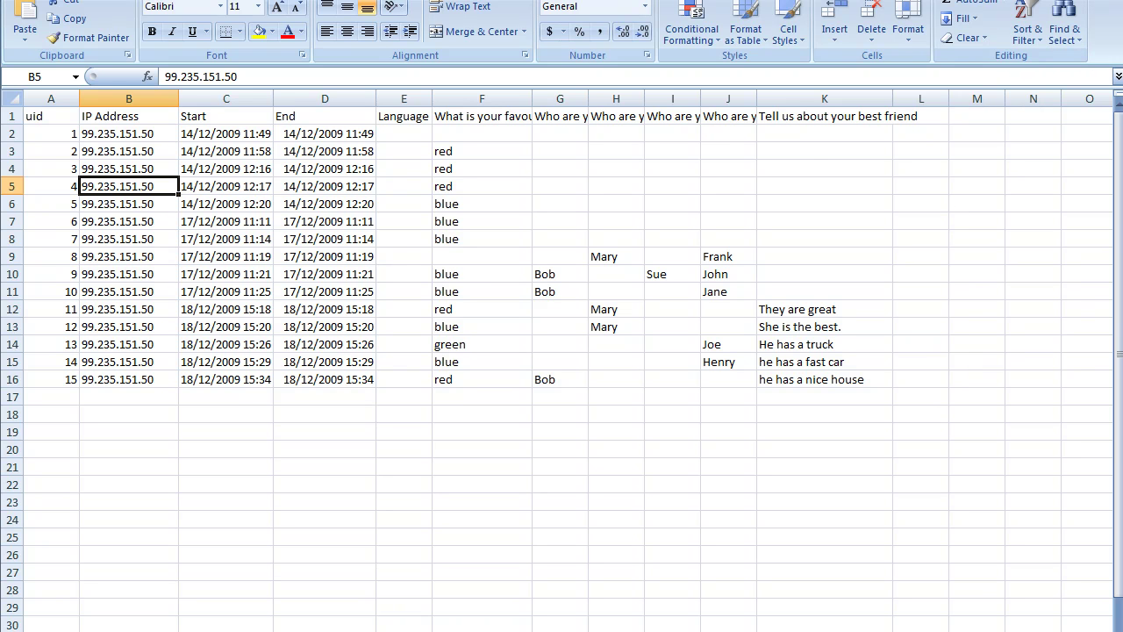
{"action": "key", "text": "super+Down"}
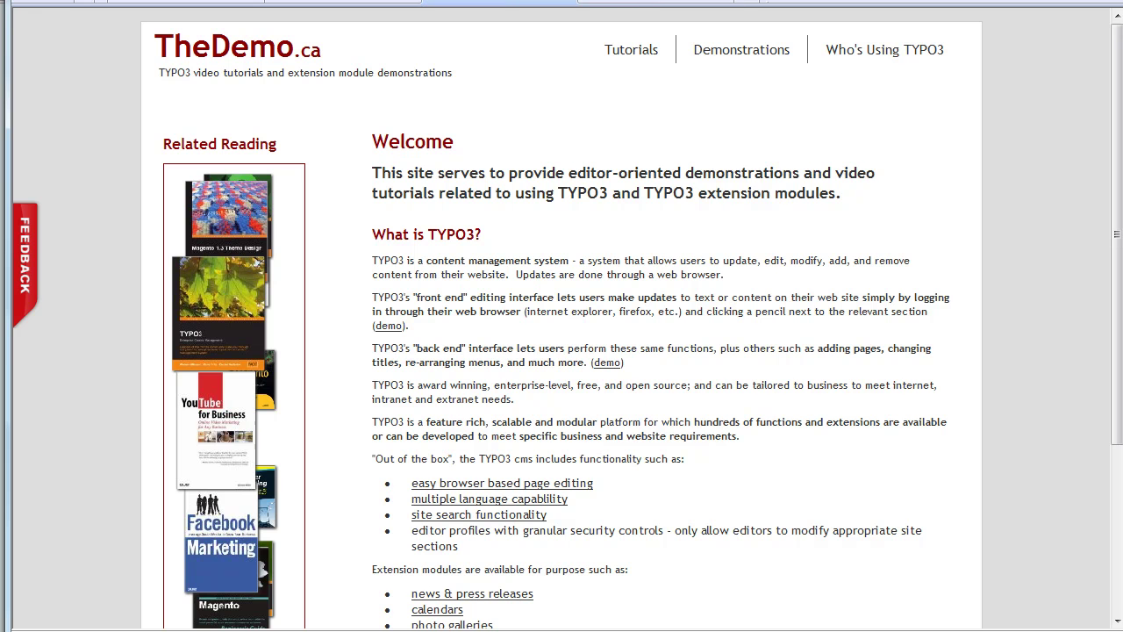
Open the empty Your Feedback form from the FEEDBACK tab on TheDemo.ca
{"action": "mouse_move", "coordinate": [783, 47]}
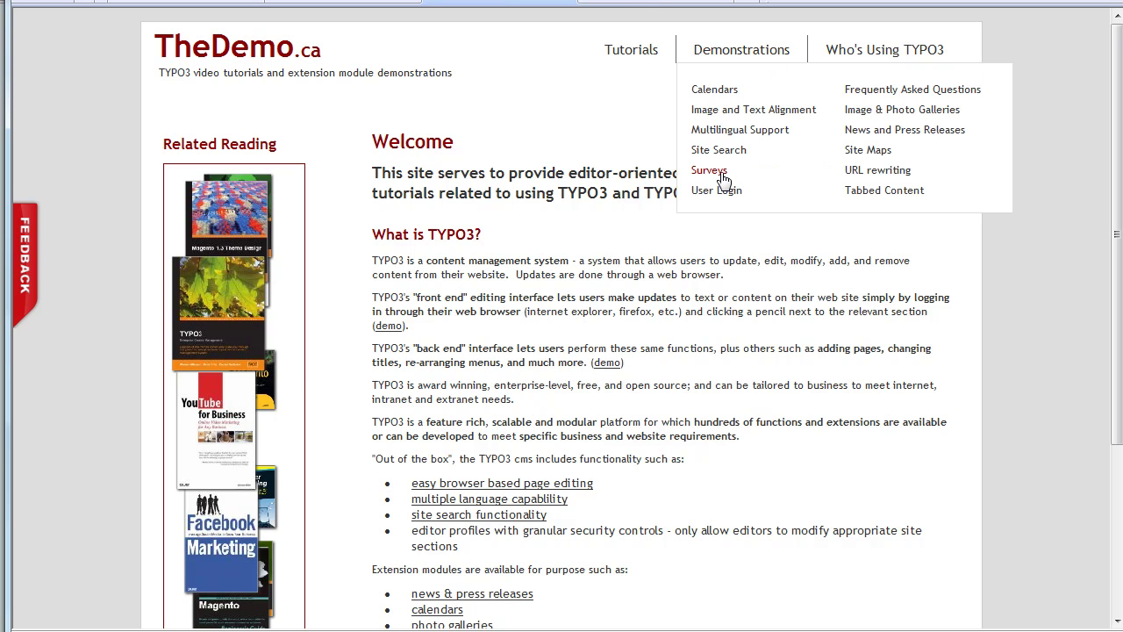
{"action": "mouse_move", "coordinate": [619, 56]}
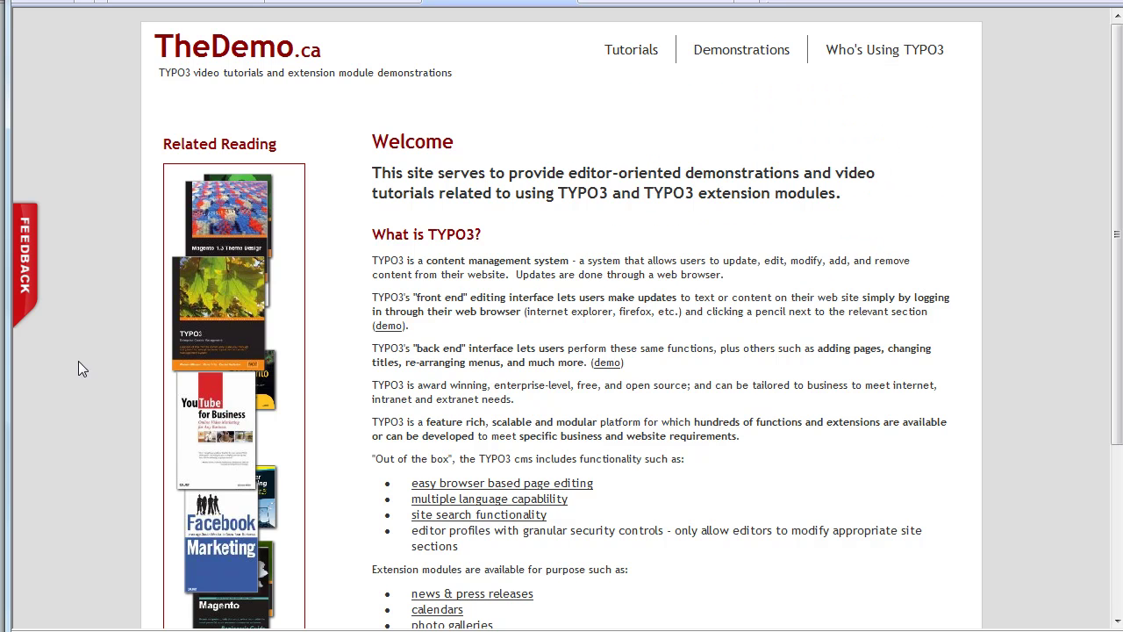
{"action": "left_click", "coordinate": [31, 287]}
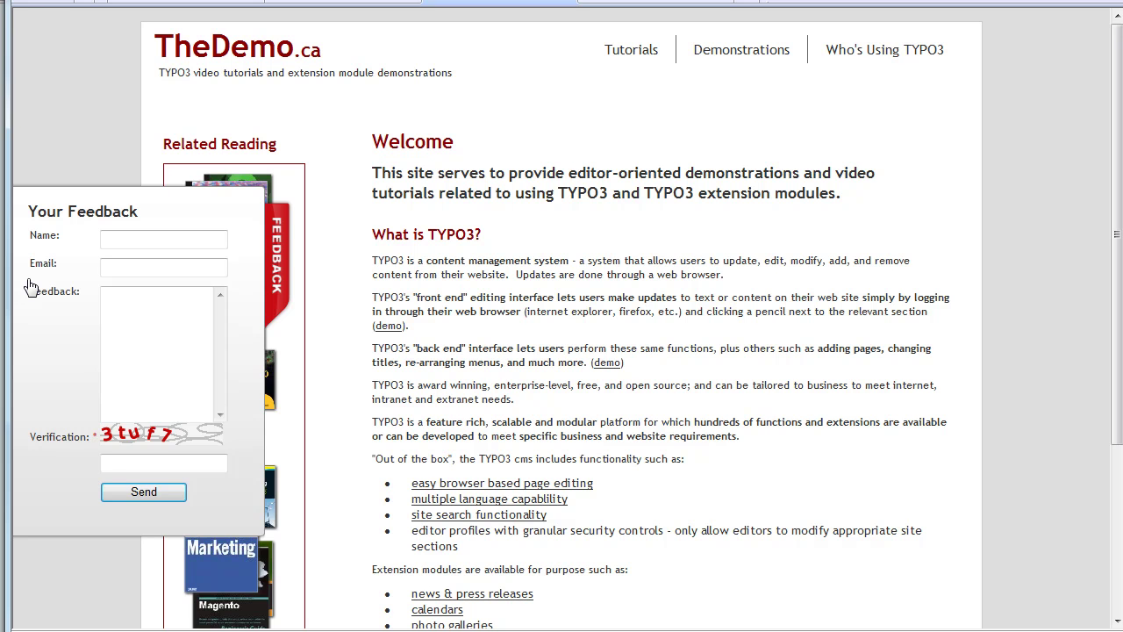